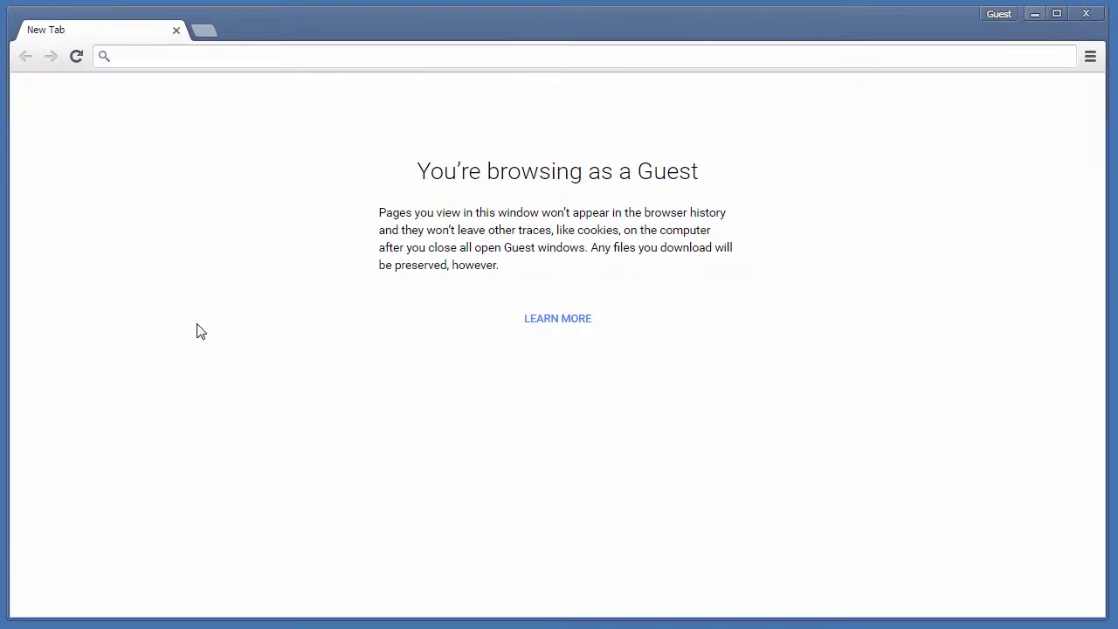
Go to comsol.com/product-download and scroll down to the login form.
{"action": "left_click", "coordinate": [184, 55]}
{"action": "type", "text": "comsol.com/product-download"}
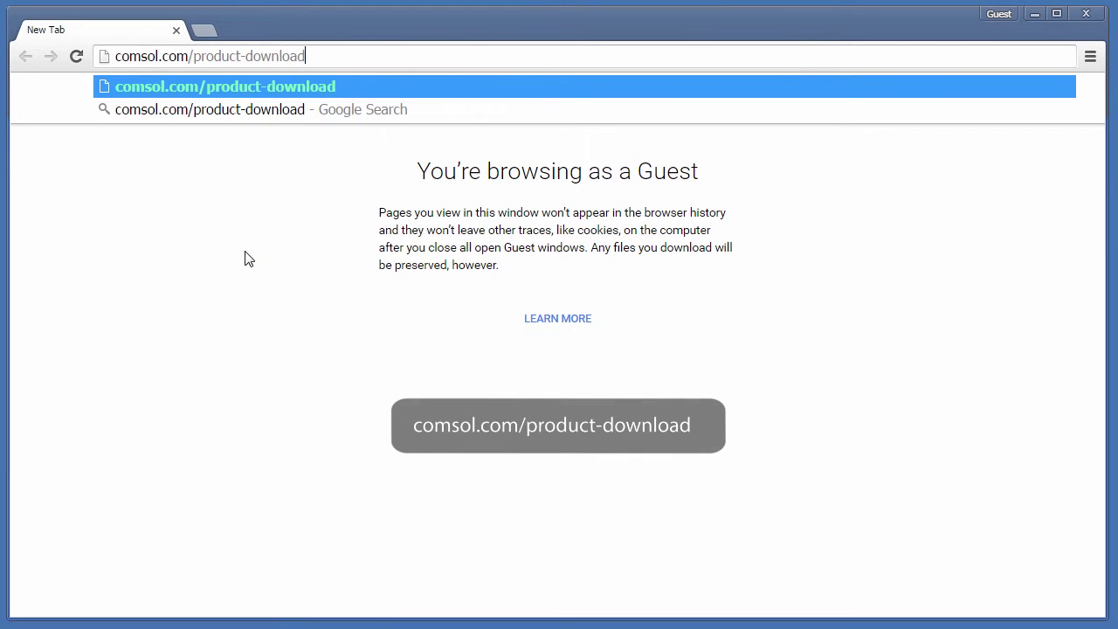
{"action": "key", "text": "Return"}
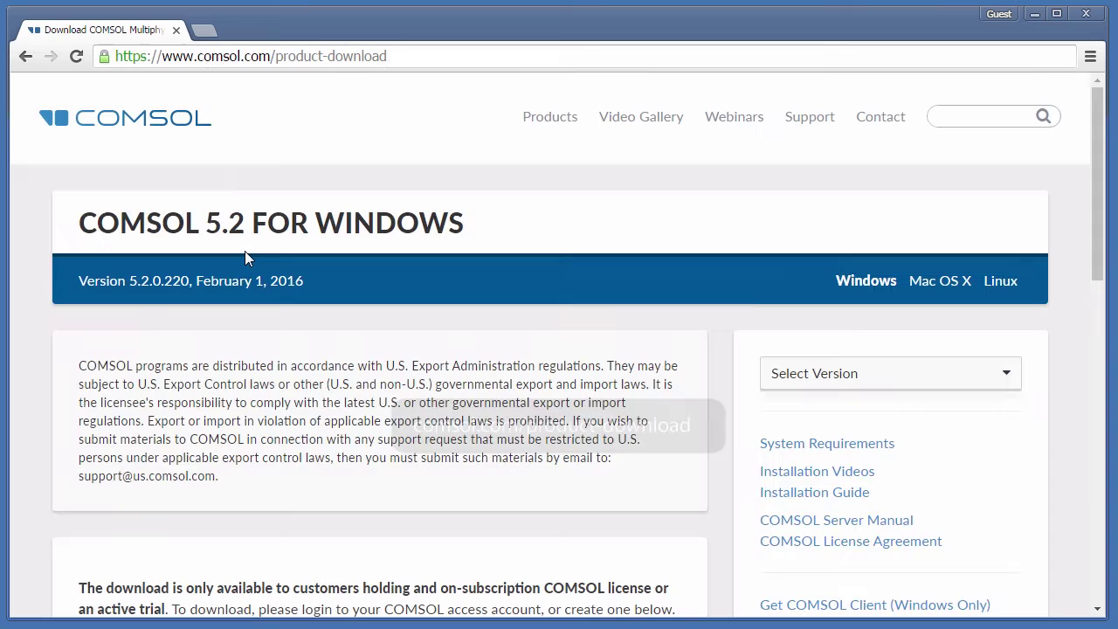
{"action": "left_click_drag", "start_coordinate": [1100, 180], "coordinate": [1086, 347]}
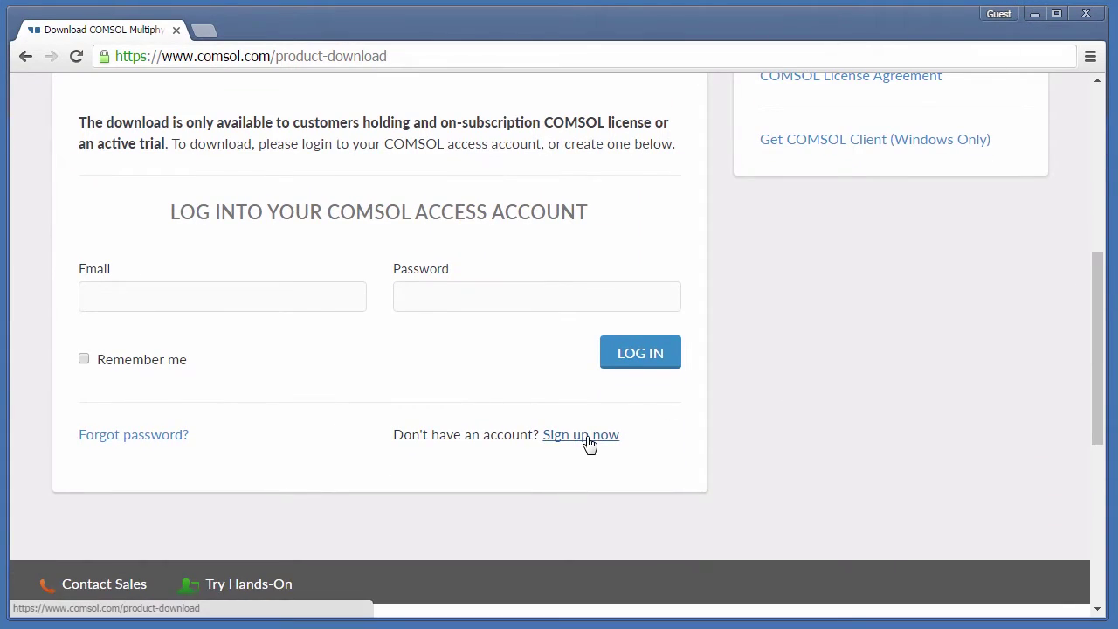
Log into the COMSOL Access account with the account e-mail and password.
{"action": "left_click", "coordinate": [270, 297]}
{"action": "type", "text": "example@comsol.com"}
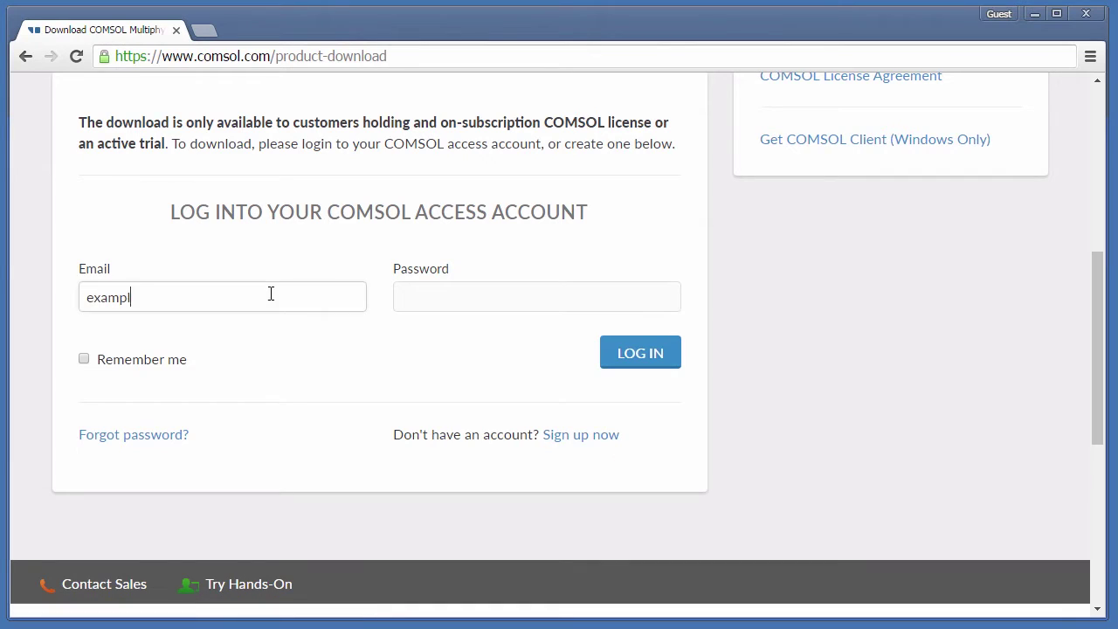
{"action": "left_click", "coordinate": [429, 307]}
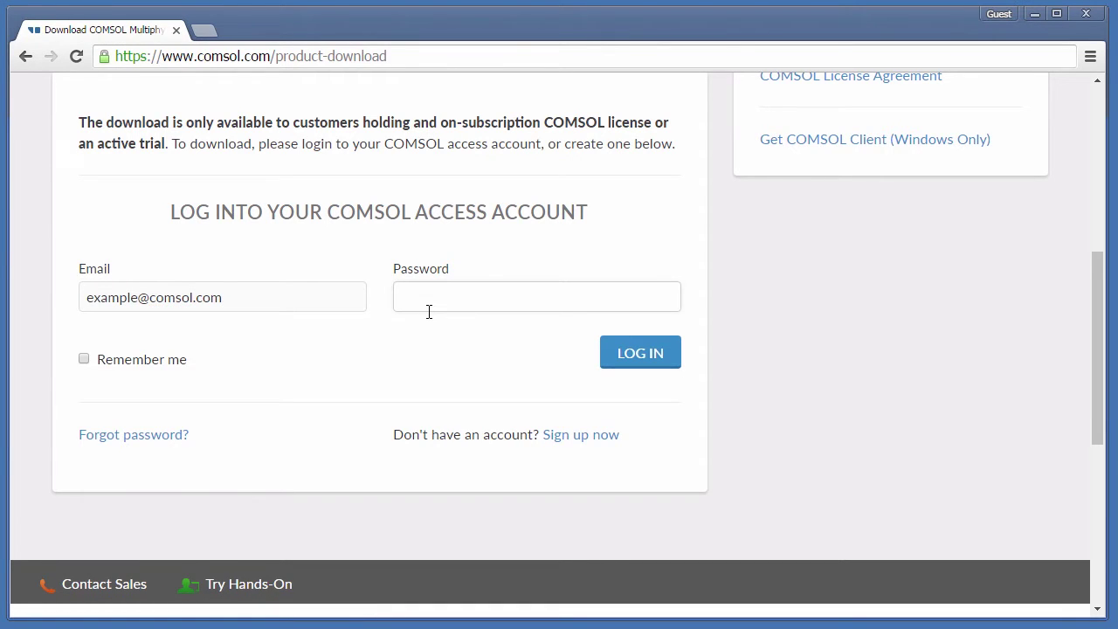
{"action": "type", "text": "•••••••••••••••"}
{"action": "left_click", "coordinate": [637, 367]}
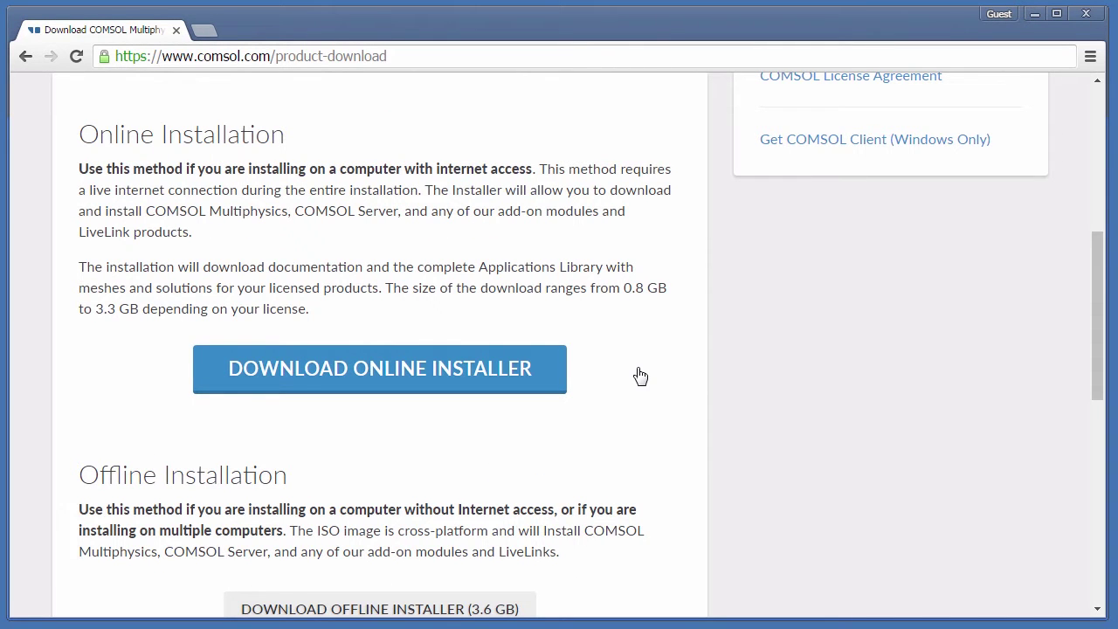
Check the available versions and download the COMSOL 5.2 online installer COMSOL52_win.exe.
{"action": "left_click", "coordinate": [412, 371]}
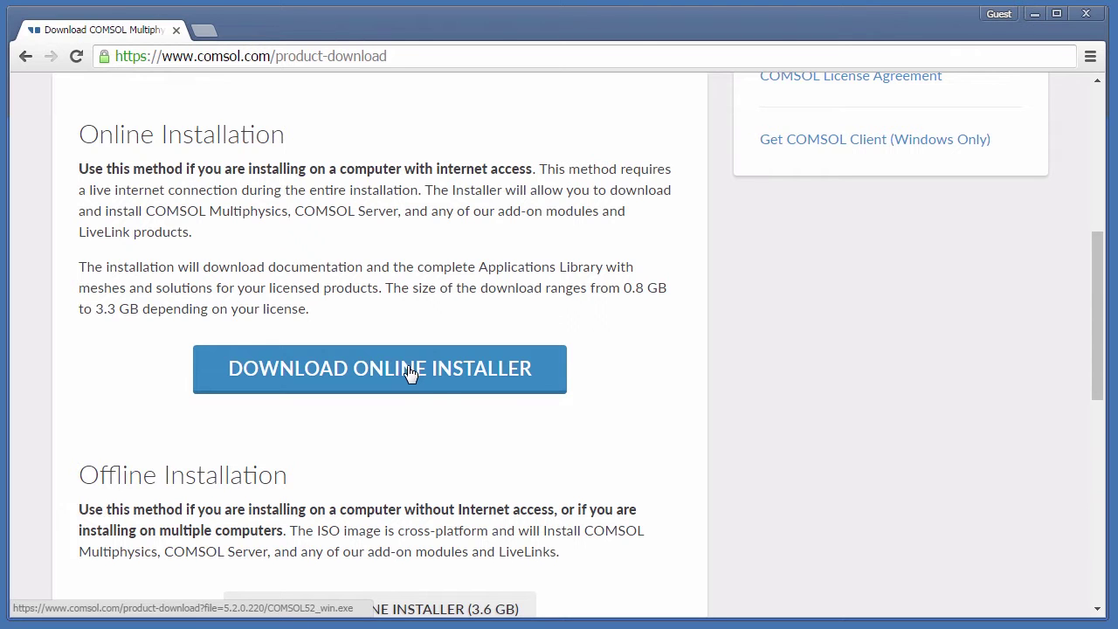
{"action": "left_click_drag", "start_coordinate": [1099, 288], "coordinate": [1103, 124]}
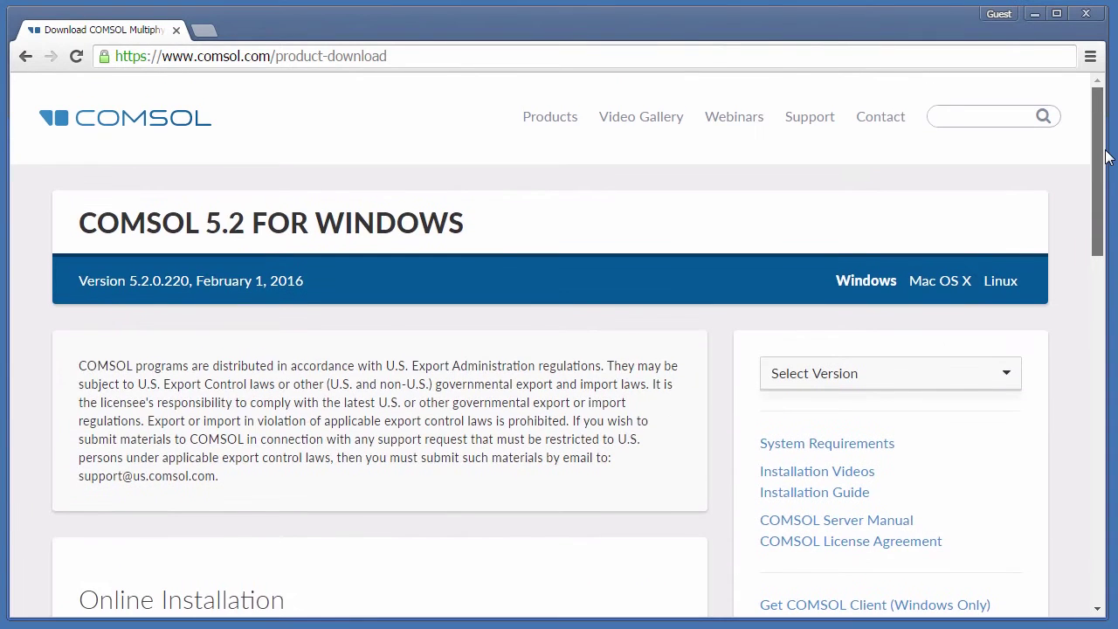
{"action": "left_click", "coordinate": [859, 386]}
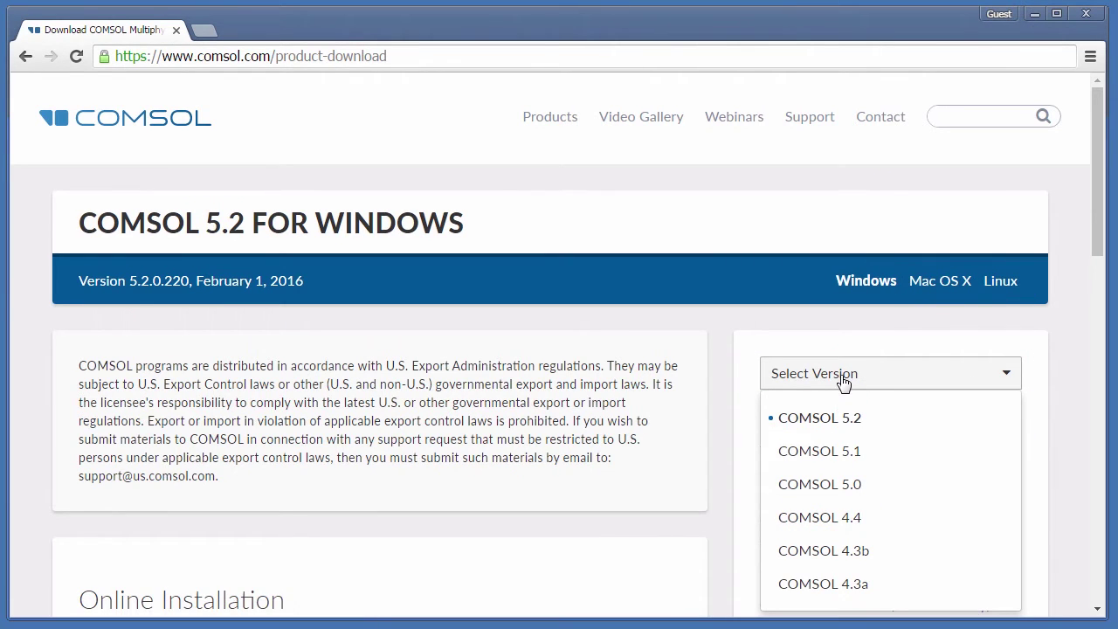
{"action": "left_click", "coordinate": [844, 375]}
{"action": "left_click_drag", "start_coordinate": [1103, 212], "coordinate": [1109, 374]}
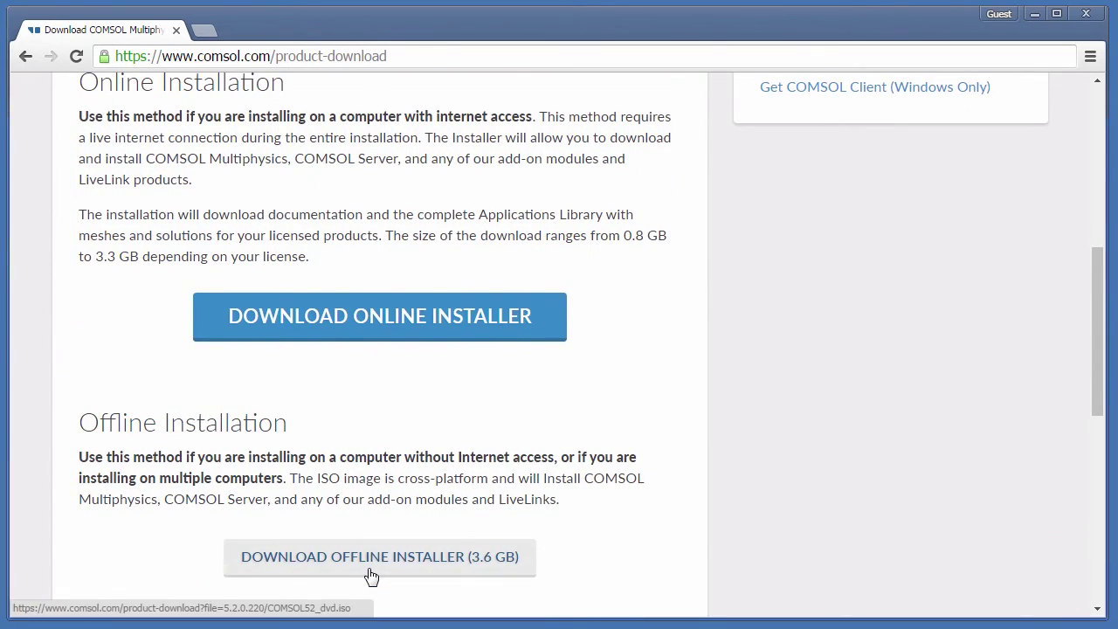
{"action": "left_click", "coordinate": [372, 331]}
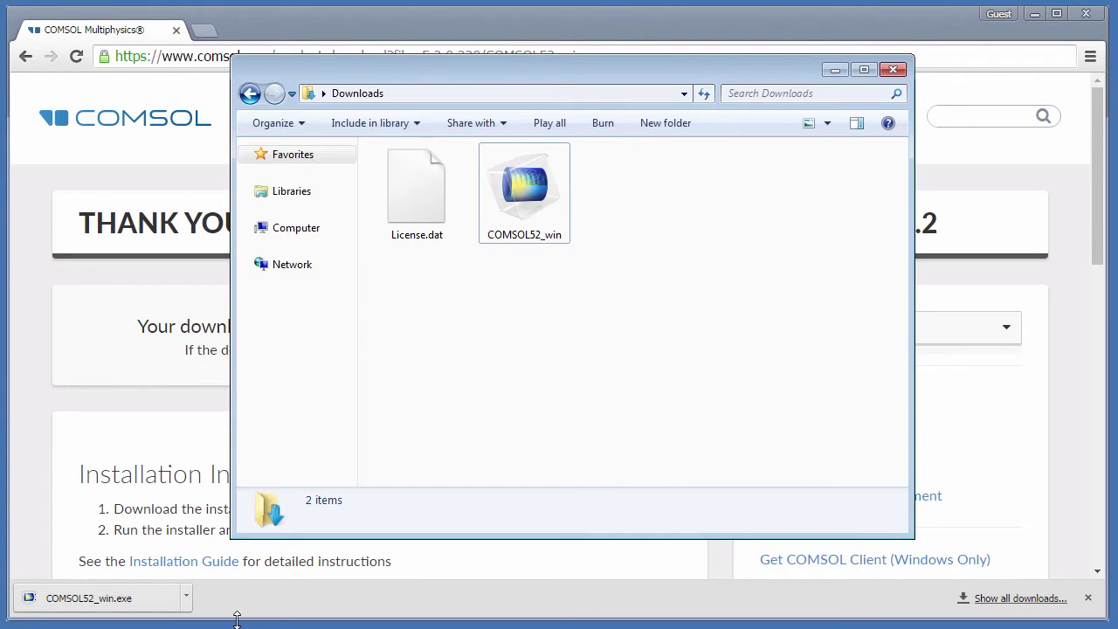
Run COMSOL52_win from Downloads, allowing it past the security warning.
{"action": "double_click", "coordinate": [526, 210]}
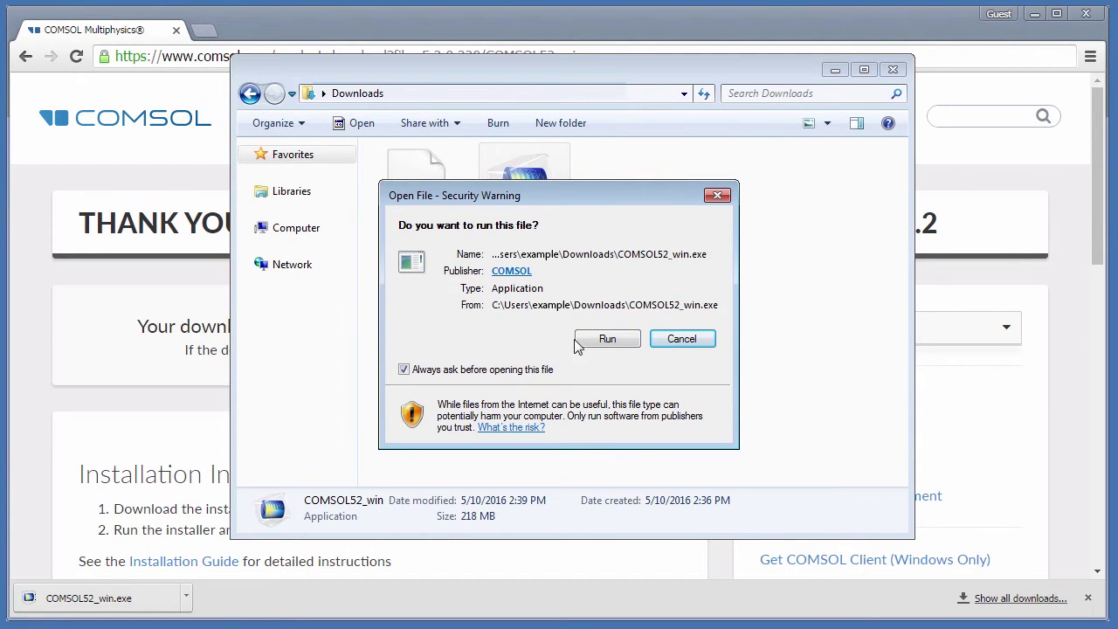
{"action": "left_click", "coordinate": [582, 346]}
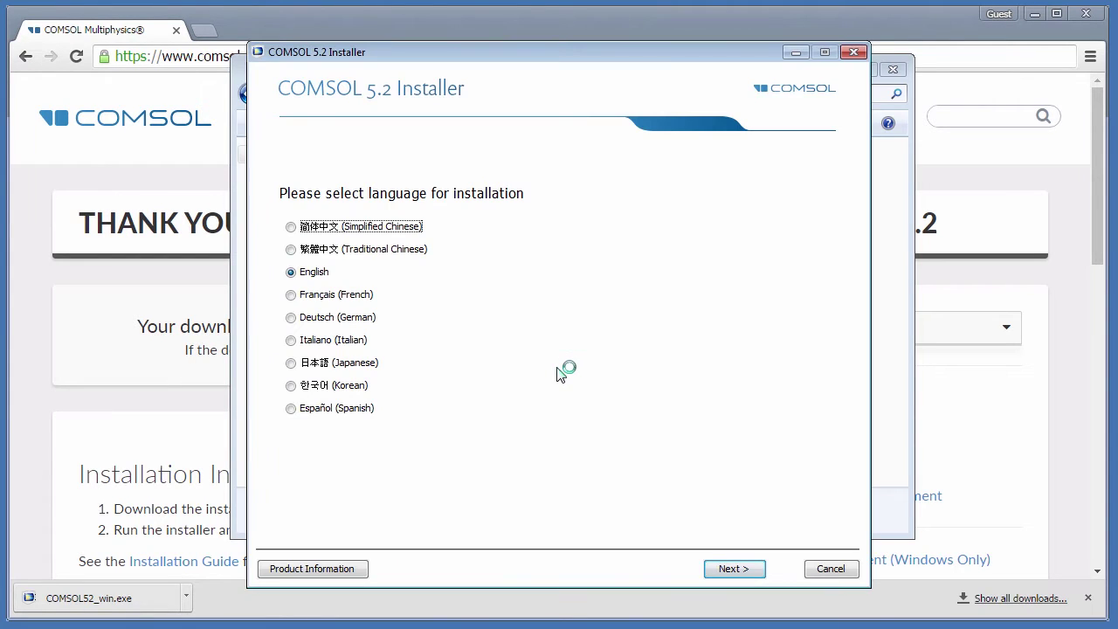
Keep English, start a new installation, and accept the license agreement.
{"action": "left_click", "coordinate": [315, 273]}
{"action": "left_click", "coordinate": [731, 569]}
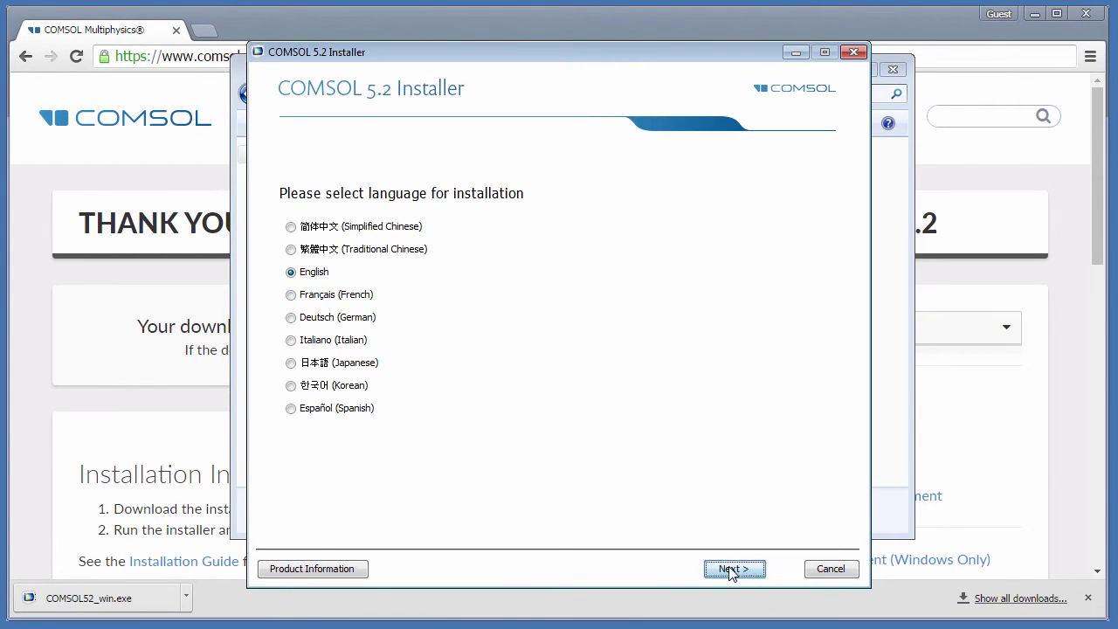
{"action": "left_click", "coordinate": [393, 260]}
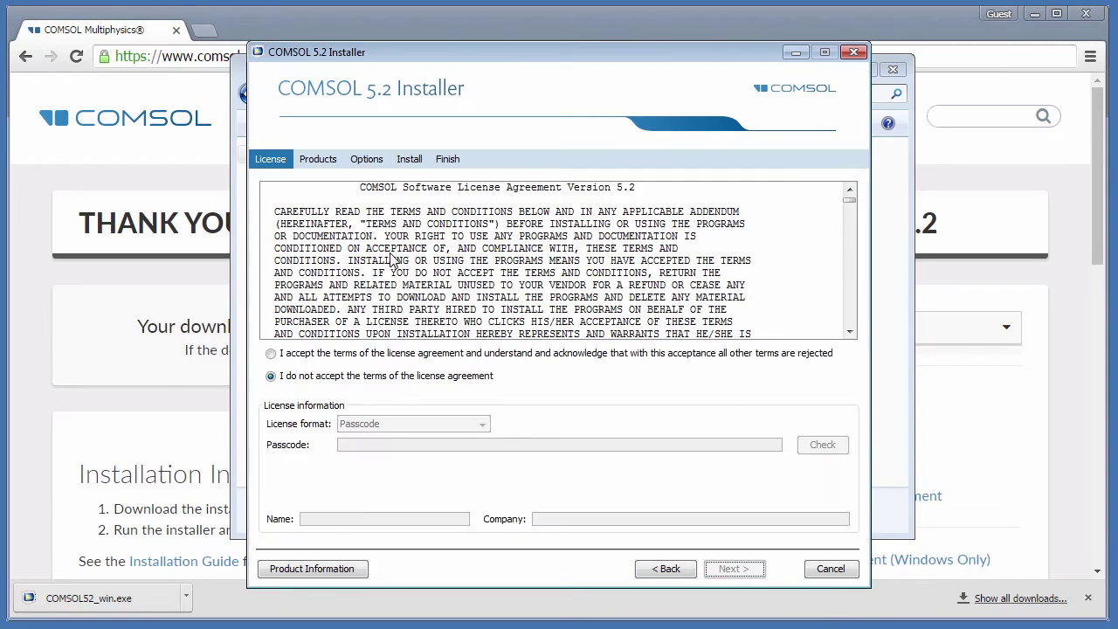
{"action": "left_click_drag", "start_coordinate": [850, 200], "coordinate": [851, 217]}
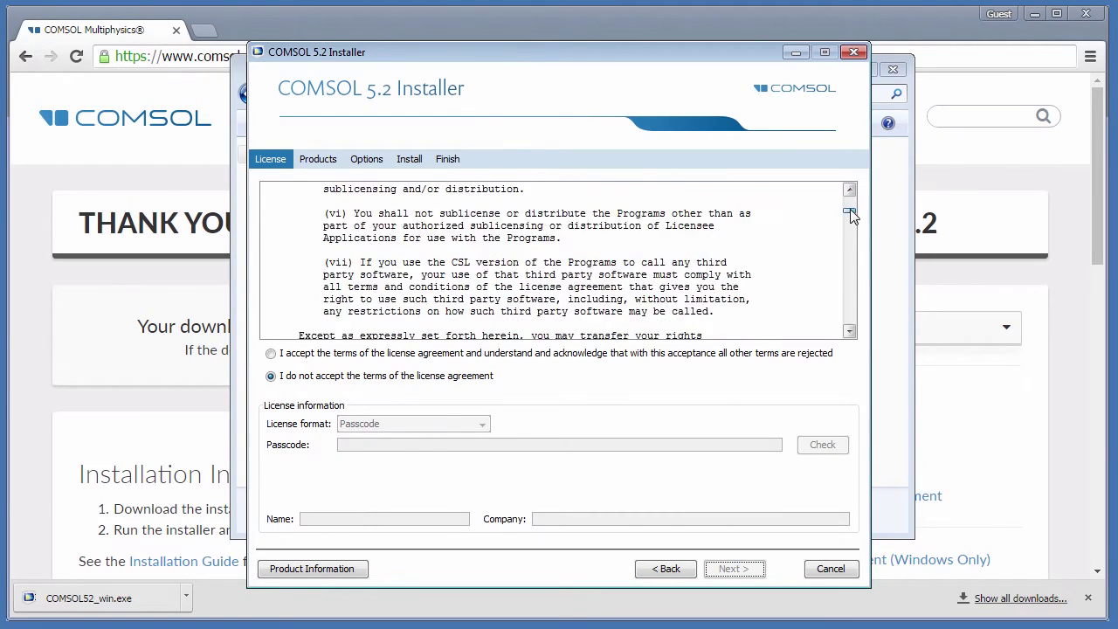
{"action": "scroll", "coordinate": [267, 352], "scroll_direction": "down", "scroll_amount": 10}
{"action": "left_click", "coordinate": [273, 355]}
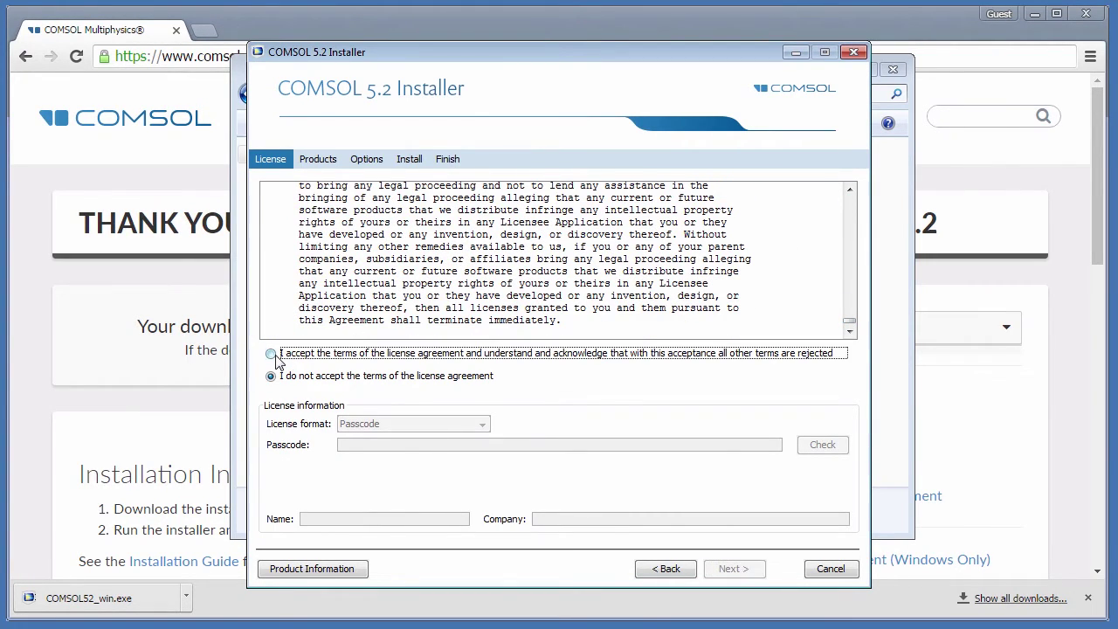
Use Downloads\License.dat as the license file and enter the licensee name.
{"action": "left_click", "coordinate": [459, 424]}
{"action": "left_click", "coordinate": [460, 454]}
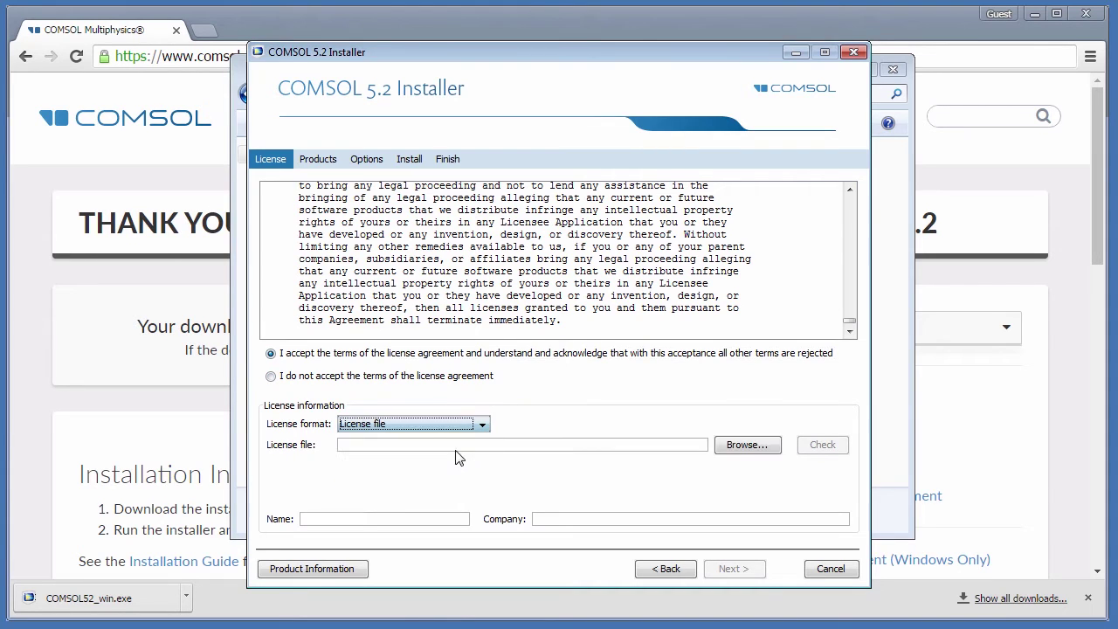
{"action": "left_click", "coordinate": [732, 455]}
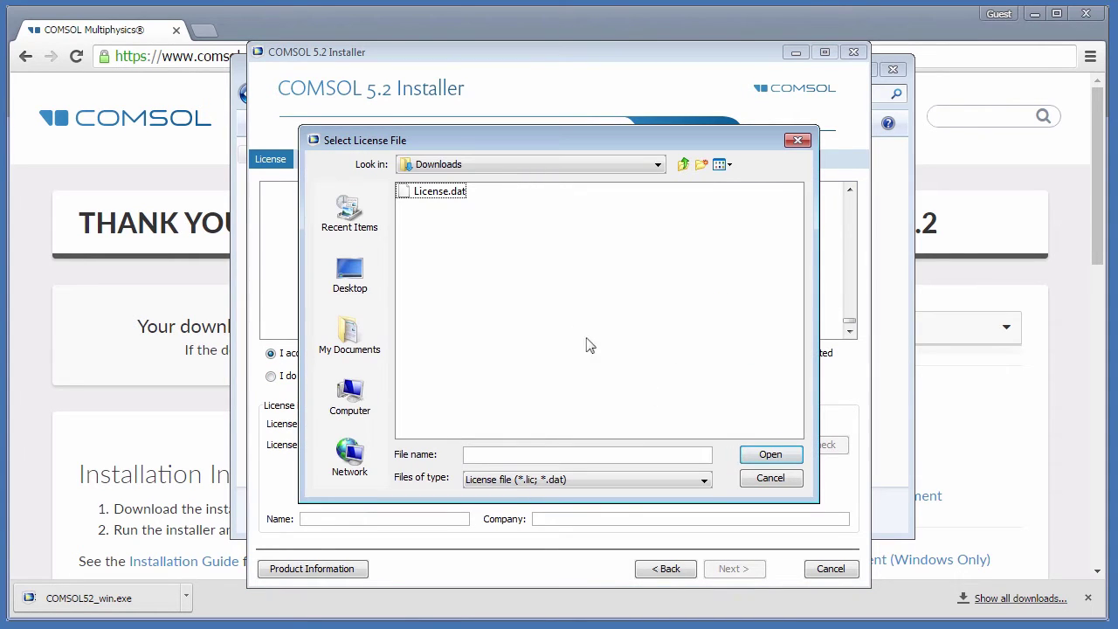
{"action": "left_click", "coordinate": [443, 191]}
{"action": "left_click", "coordinate": [760, 454]}
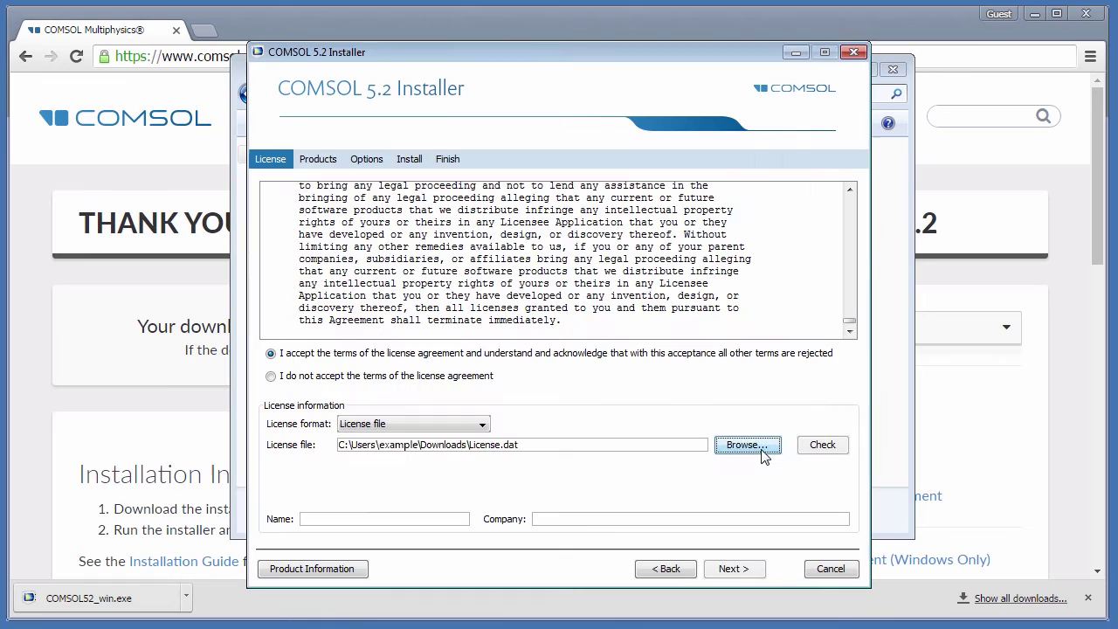
{"action": "left_click", "coordinate": [461, 517]}
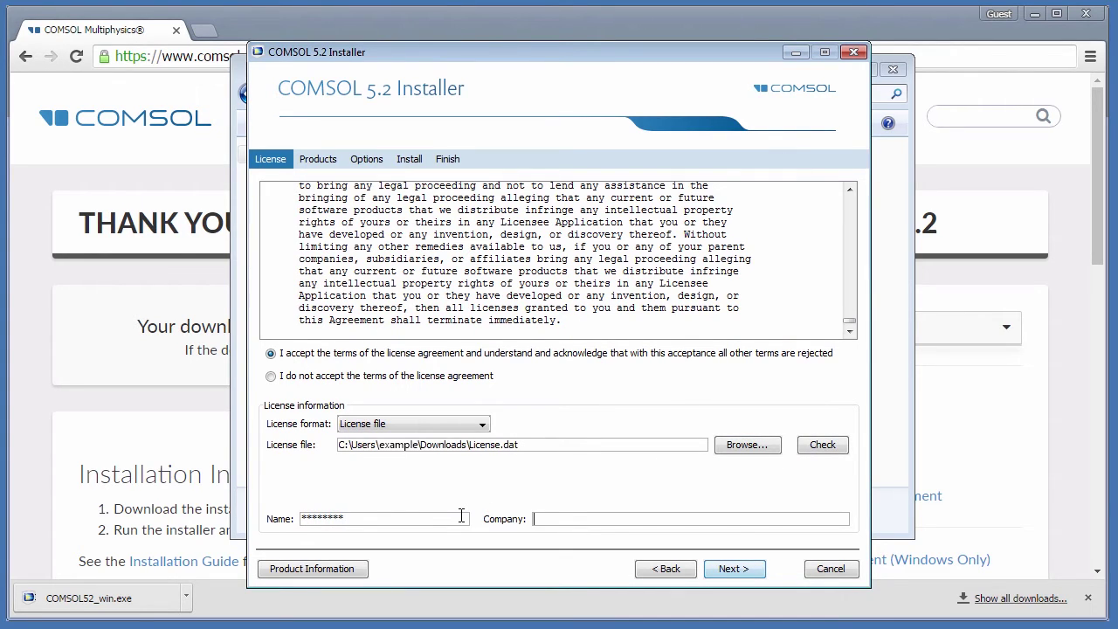
{"action": "type", "text": "***"}
{"action": "left_click", "coordinate": [720, 569]}
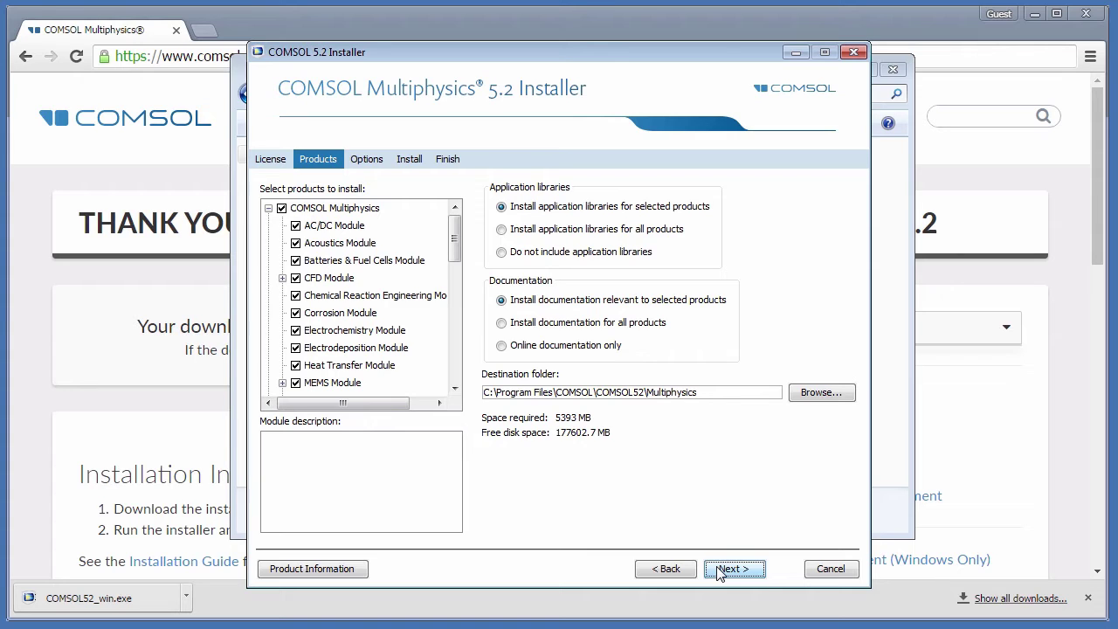
Keep License Manager checked and uncheck COMSOL Multiphysics, leaving 30.4 MB required.
{"action": "left_click", "coordinate": [269, 209]}
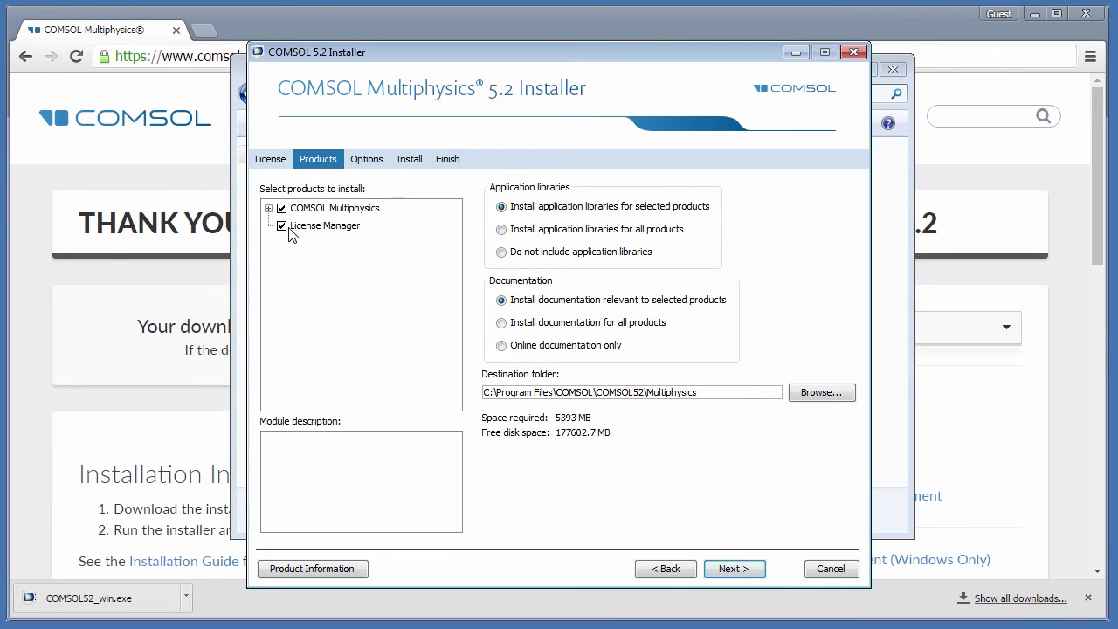
{"action": "left_click", "coordinate": [281, 226]}
{"action": "left_click", "coordinate": [282, 226]}
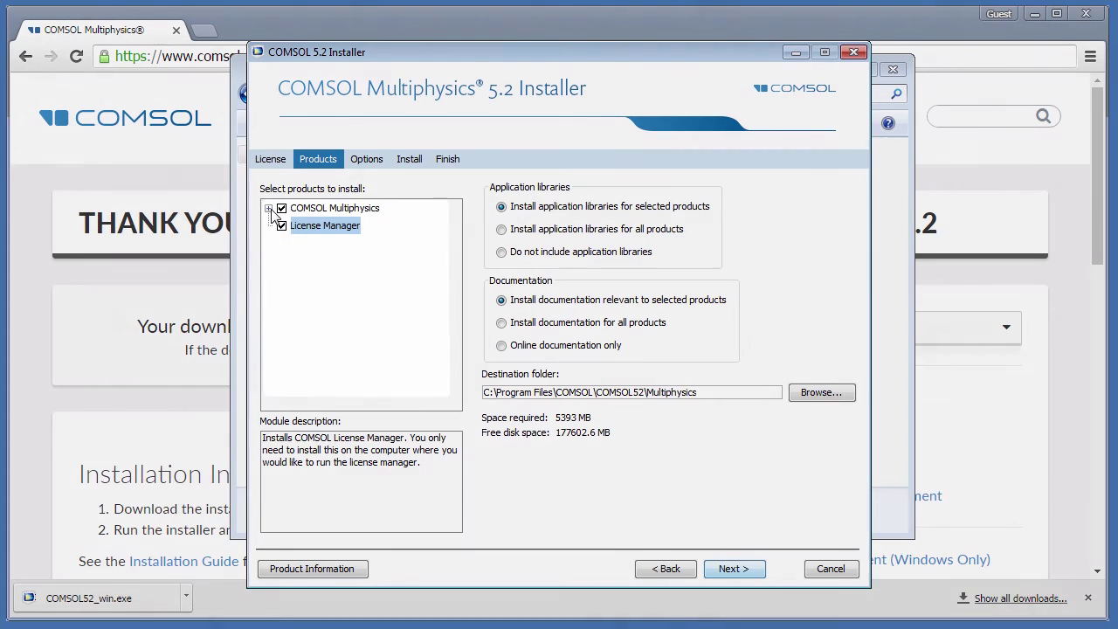
{"action": "left_click", "coordinate": [269, 208]}
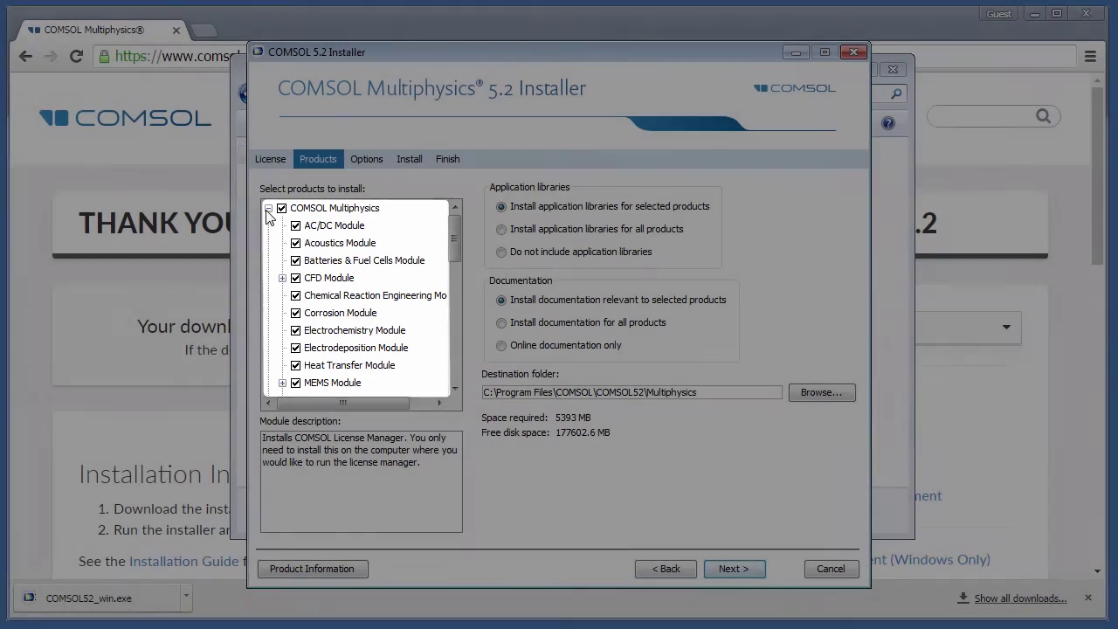
{"action": "left_click", "coordinate": [269, 208]}
{"action": "left_click", "coordinate": [281, 209]}
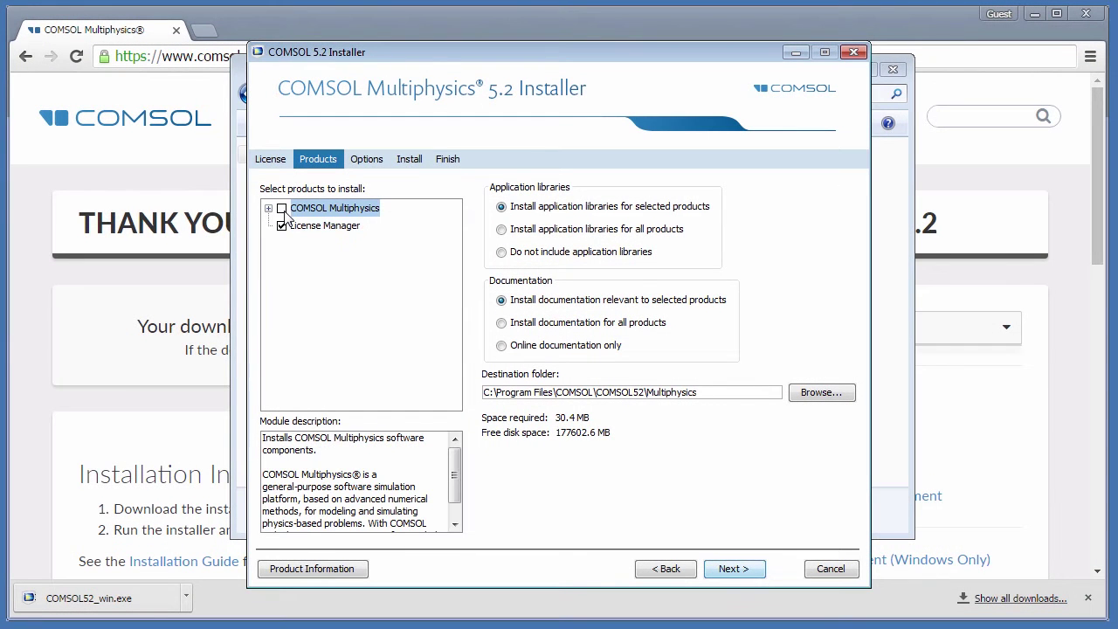
Advance to the Options page, leaving shortcuts, firewall, .mph association, DirectX and update checking enabled.
{"action": "left_click", "coordinate": [733, 568]}
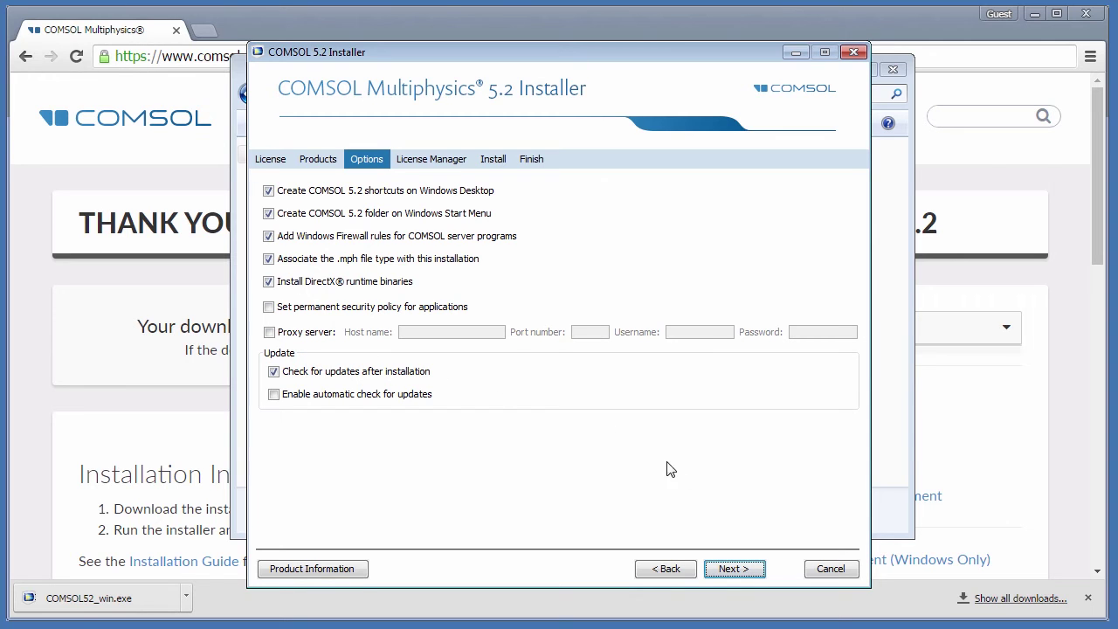
Advance to the License Manager page with 'Install as a Windows service' left checked.
{"action": "left_click", "coordinate": [734, 570]}
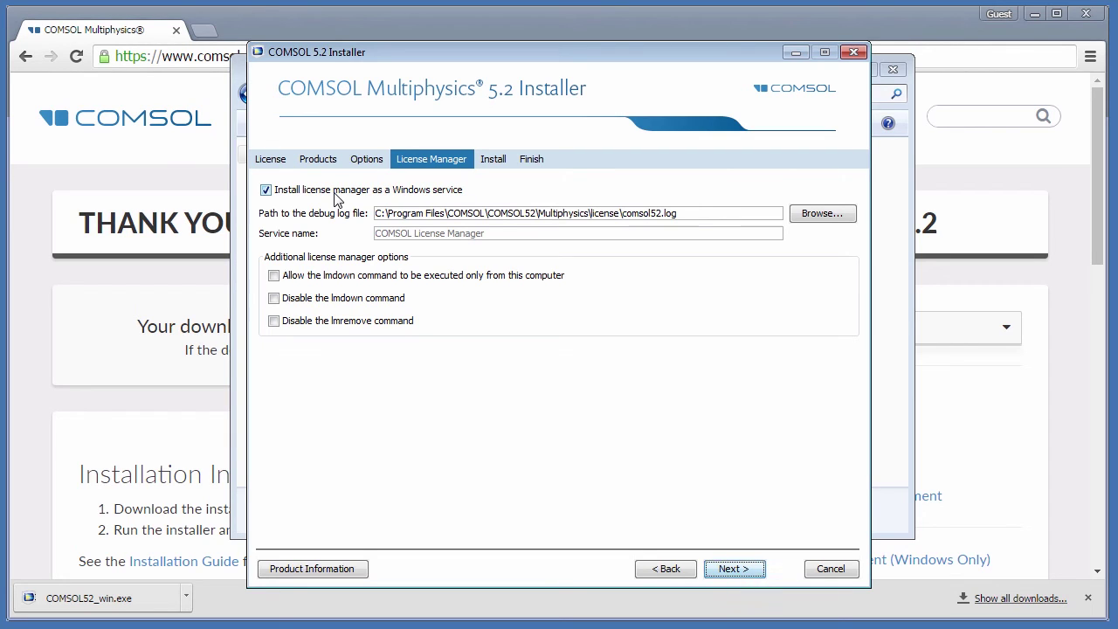
Install the License Manager from the install summary until it reports success.
{"action": "left_click", "coordinate": [725, 569]}
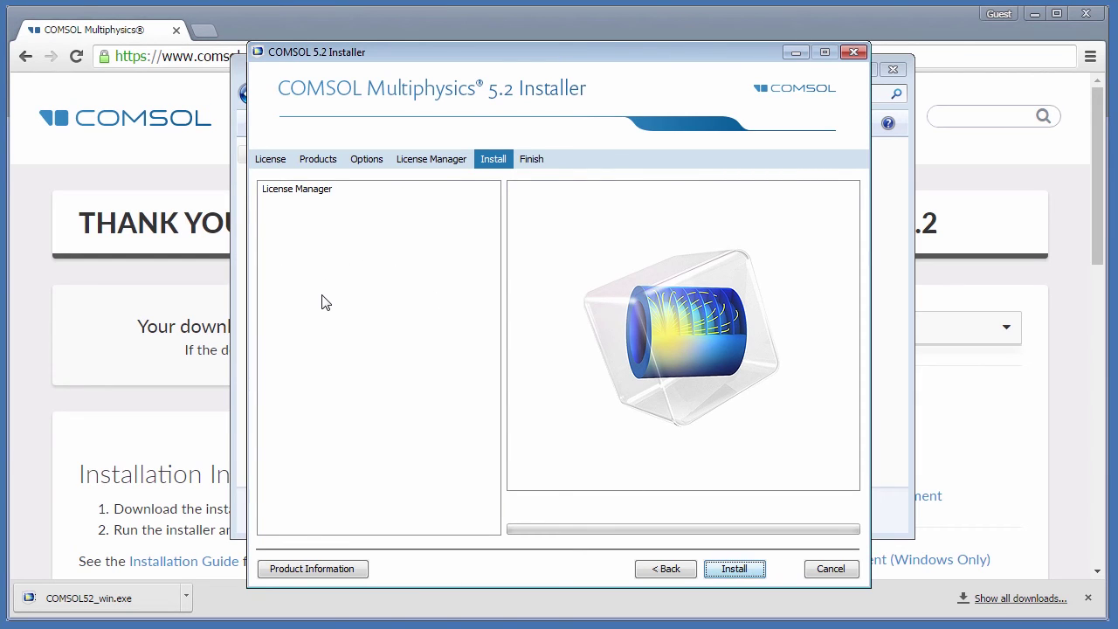
{"action": "left_click", "coordinate": [728, 569]}
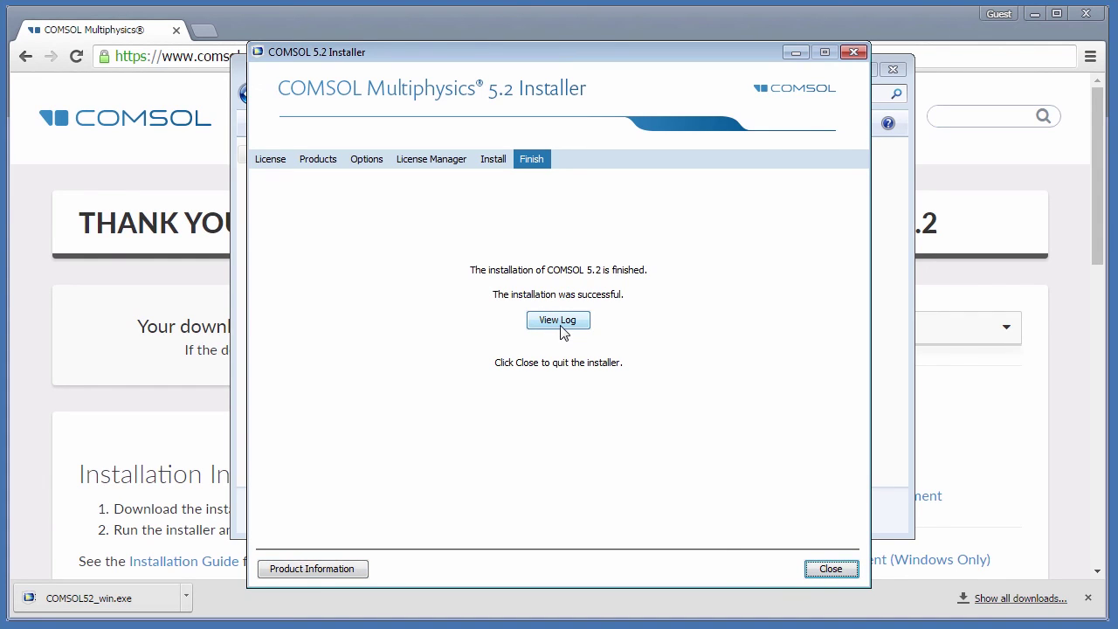
Close the installer and drag License.dat out of the Downloads folder.
{"action": "left_click", "coordinate": [831, 570]}
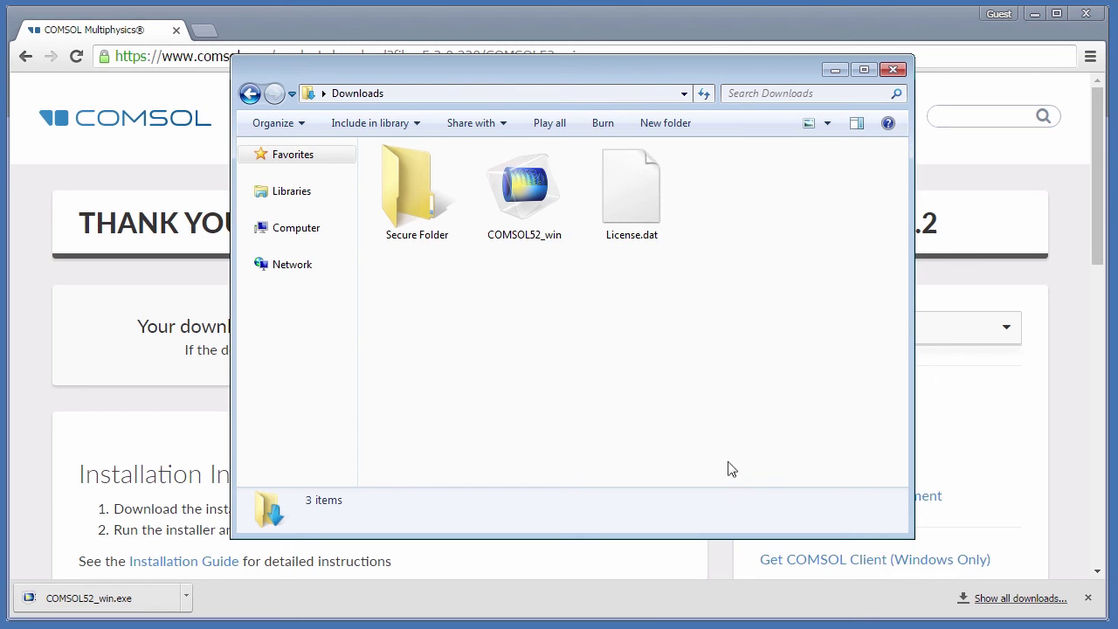
{"action": "left_click_drag", "start_coordinate": [619, 201], "coordinate": [417, 188]}
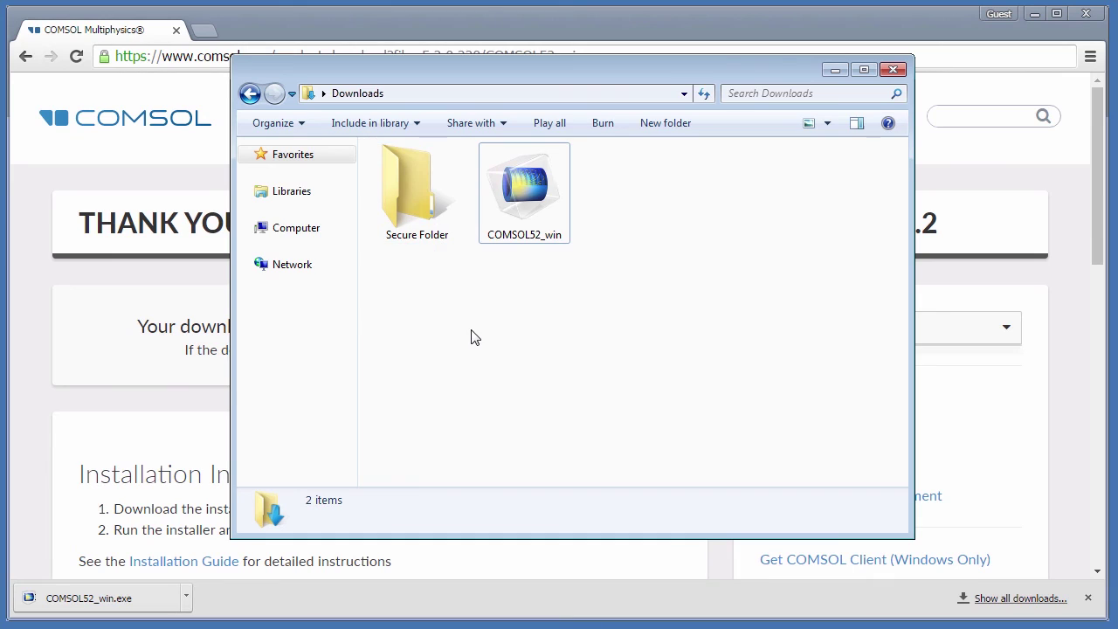